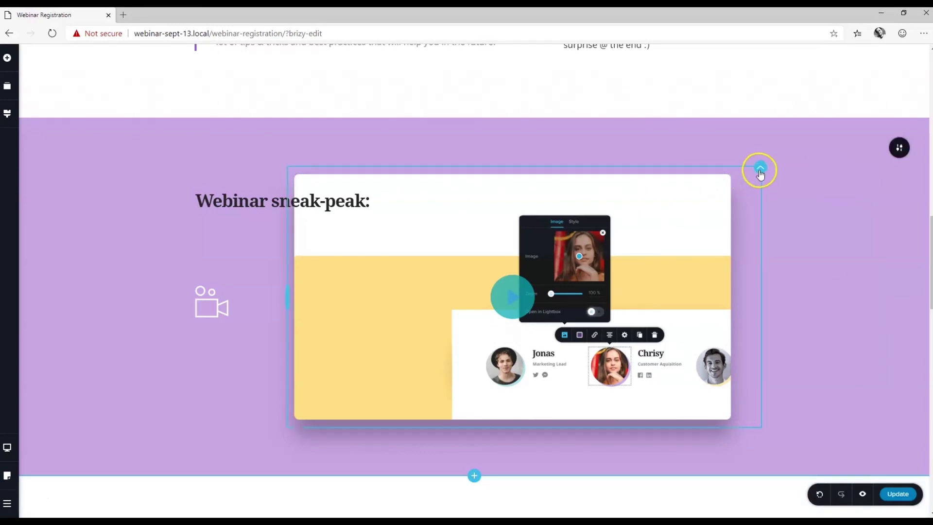
Give the webinar preview column a dark red #962C2C overlay colour
{"action": "left_click", "coordinate": [761, 170]}
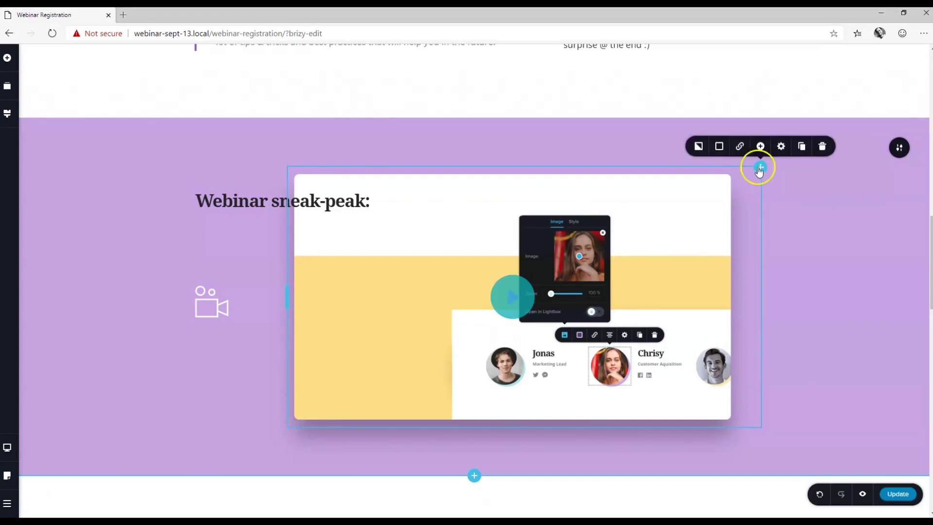
{"action": "left_click", "coordinate": [720, 147]}
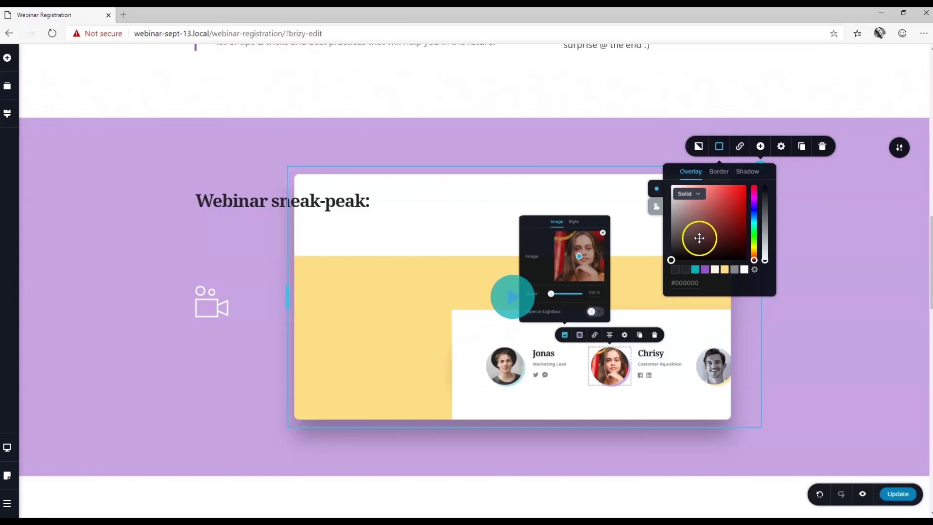
{"action": "left_click_drag", "start_coordinate": [675, 252], "coordinate": [723, 215]}
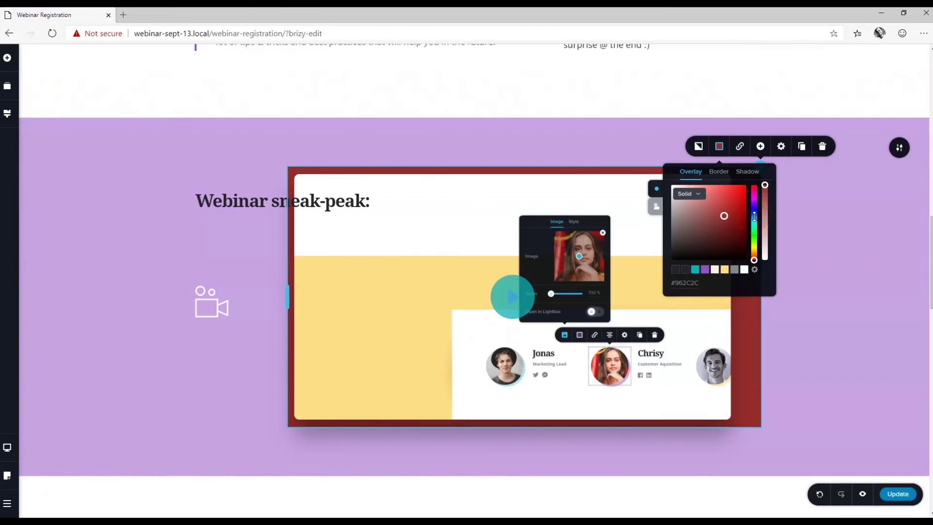
Shift the column's overlay from red to crimson pink #E11A51 at full opacity
{"action": "left_click", "coordinate": [737, 193]}
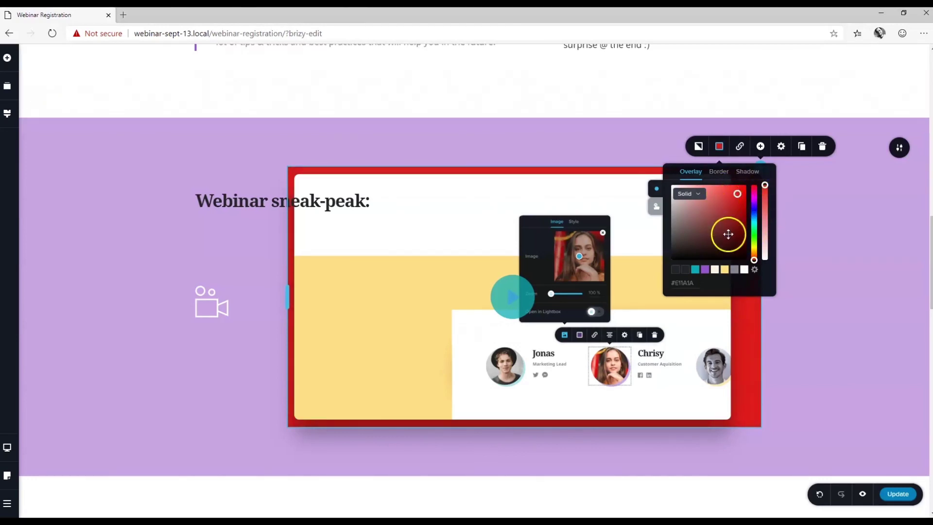
{"action": "left_click_drag", "start_coordinate": [754, 256], "coordinate": [754, 188]}
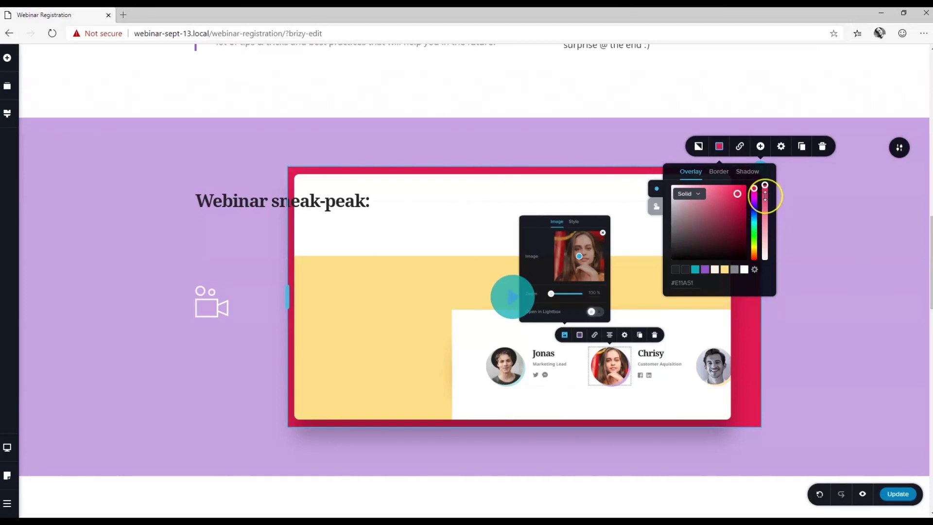
{"action": "left_click", "coordinate": [765, 195]}
{"action": "mouse_move", "coordinate": [765, 196]}
{"action": "left_mouse_down"}
{"action": "mouse_move", "coordinate": [773, 190]}
{"action": "mouse_move", "coordinate": [764, 185]}
{"action": "mouse_move", "coordinate": [760, 268]}
{"action": "mouse_move", "coordinate": [767, 183]}
{"action": "left_mouse_up"}
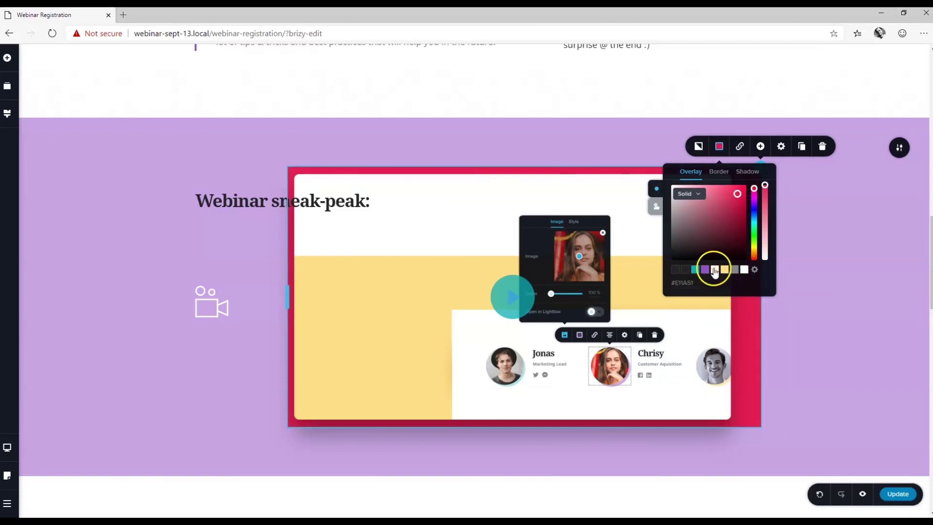
Replace the overlay's hex value with F09C65 to make it soft orange
{"action": "left_click", "coordinate": [754, 270]}
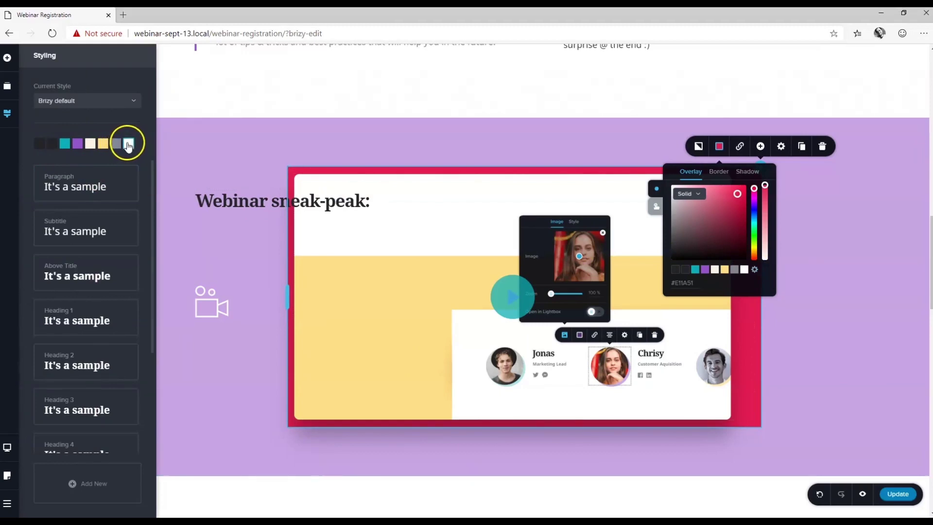
{"action": "left_click", "coordinate": [706, 288]}
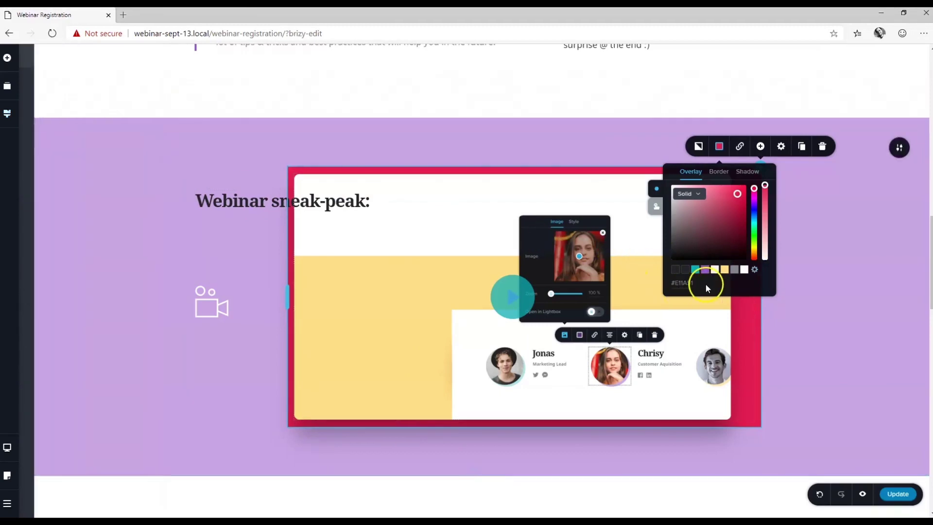
{"action": "double_click", "coordinate": [683, 283]}
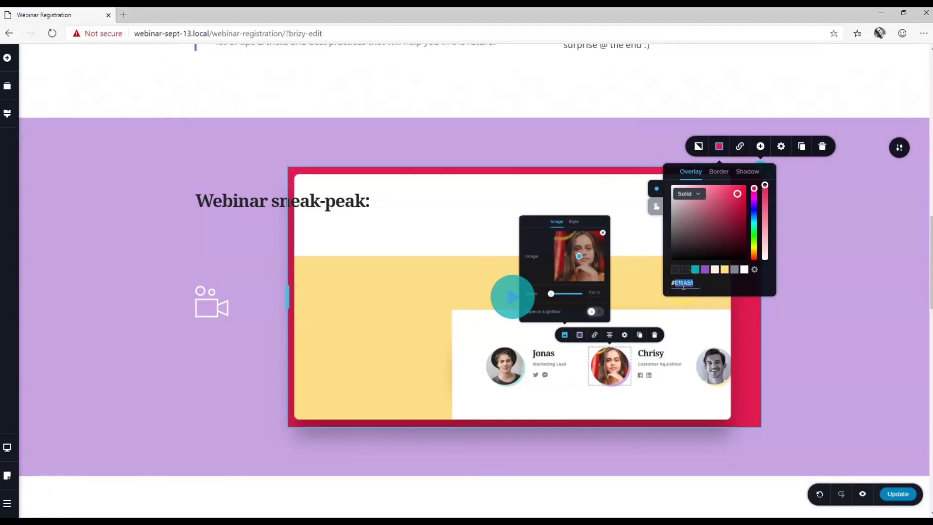
{"action": "type", "text": "F09C65"}
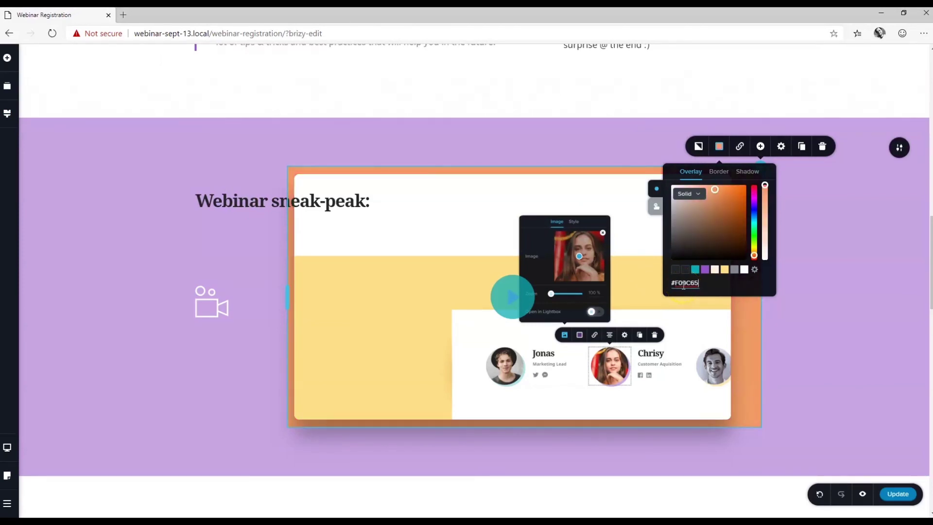
{"action": "left_click", "coordinate": [703, 199]}
Switch the overlay to a gradient fill with purple and bright green #27D427 stops
{"action": "left_click", "coordinate": [690, 195]}
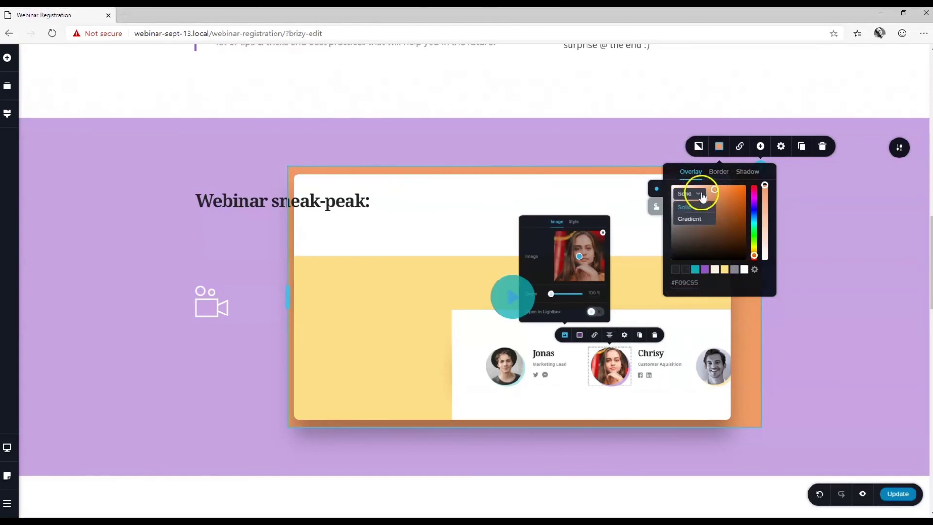
{"action": "left_click", "coordinate": [692, 219]}
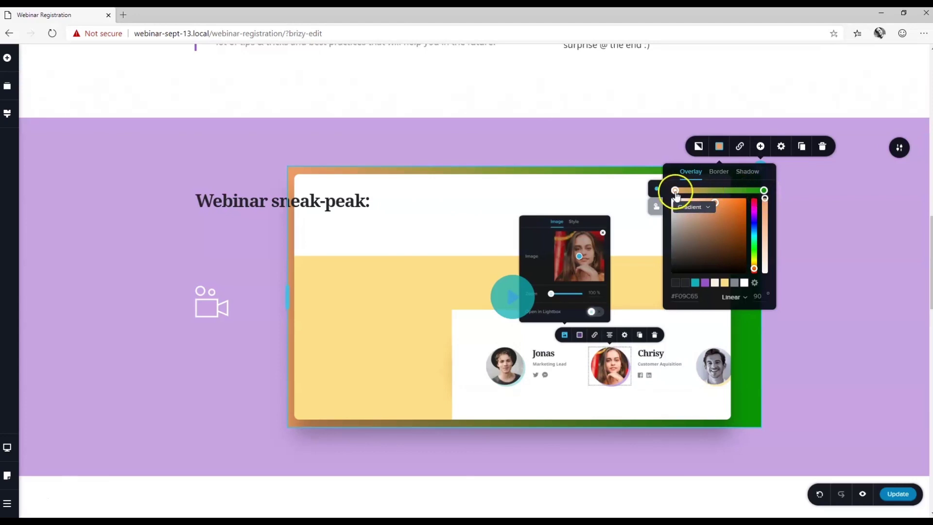
{"action": "left_click", "coordinate": [764, 191]}
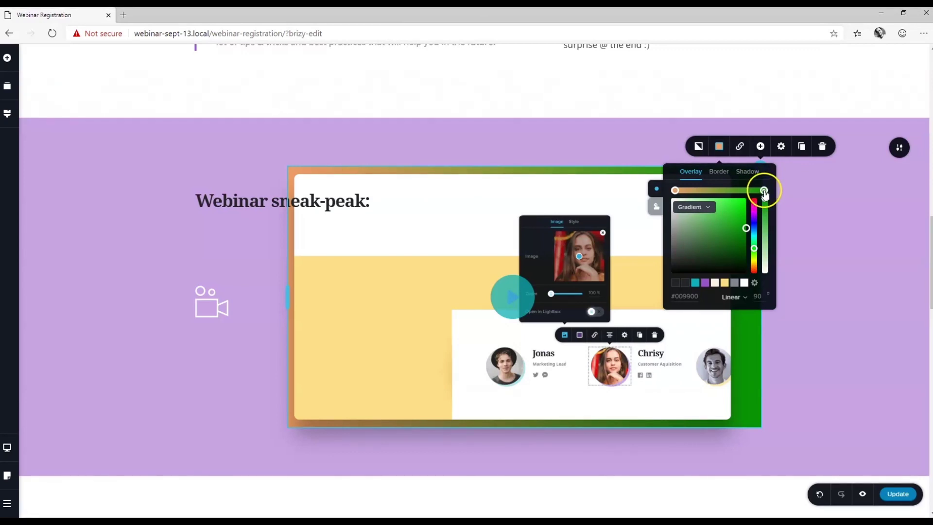
{"action": "left_click", "coordinate": [732, 210]}
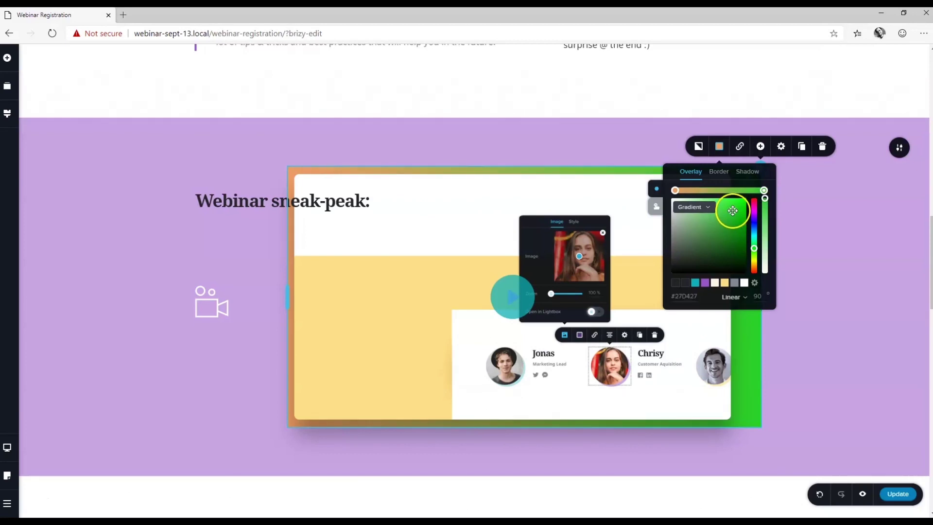
{"action": "left_click", "coordinate": [705, 283]}
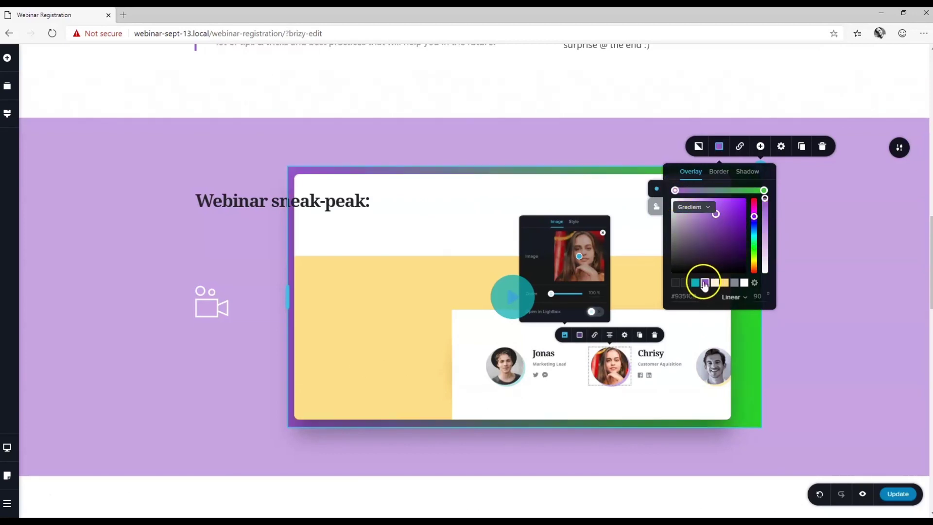
{"action": "left_click", "coordinate": [763, 190]}
Keep the gradient fully opaque and Linear, and set its angle to 270°
{"action": "left_click_drag", "start_coordinate": [765, 200], "coordinate": [765, 235]}
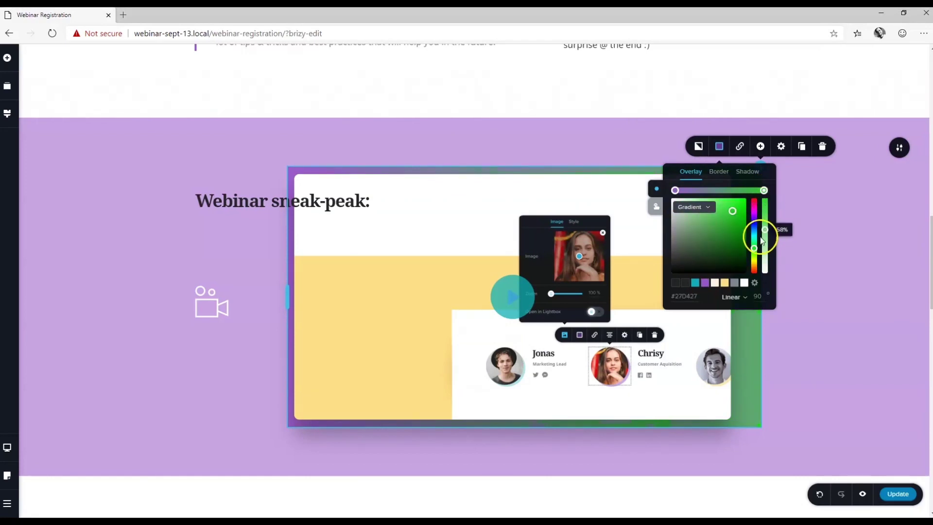
{"action": "left_click", "coordinate": [765, 192]}
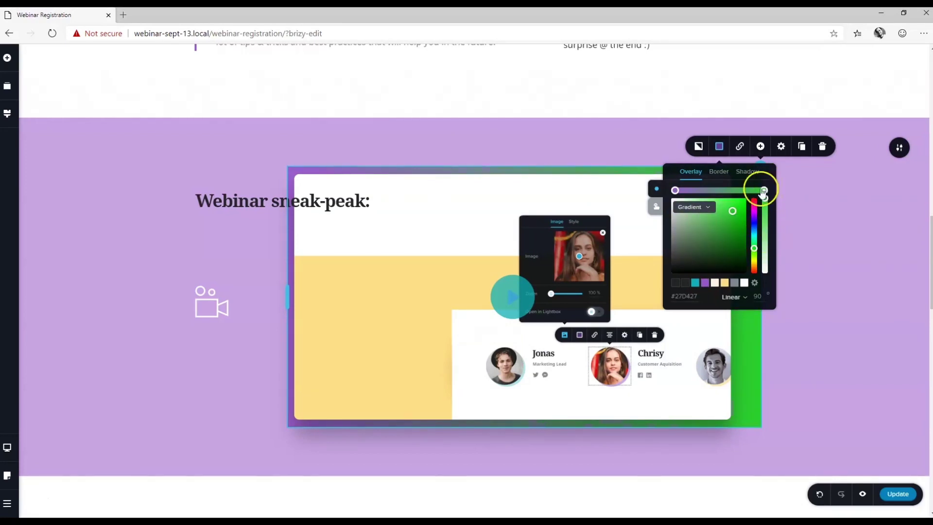
{"action": "left_click", "coordinate": [744, 299]}
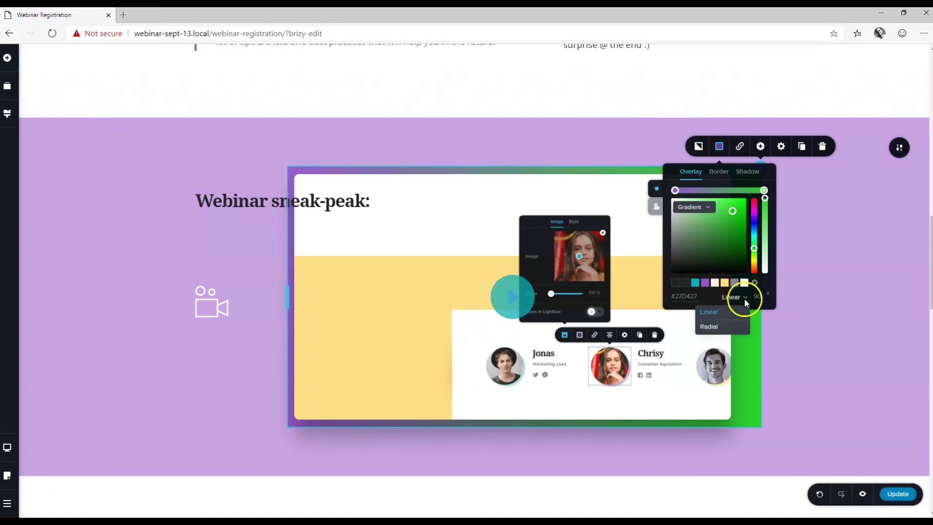
{"action": "left_click", "coordinate": [716, 327]}
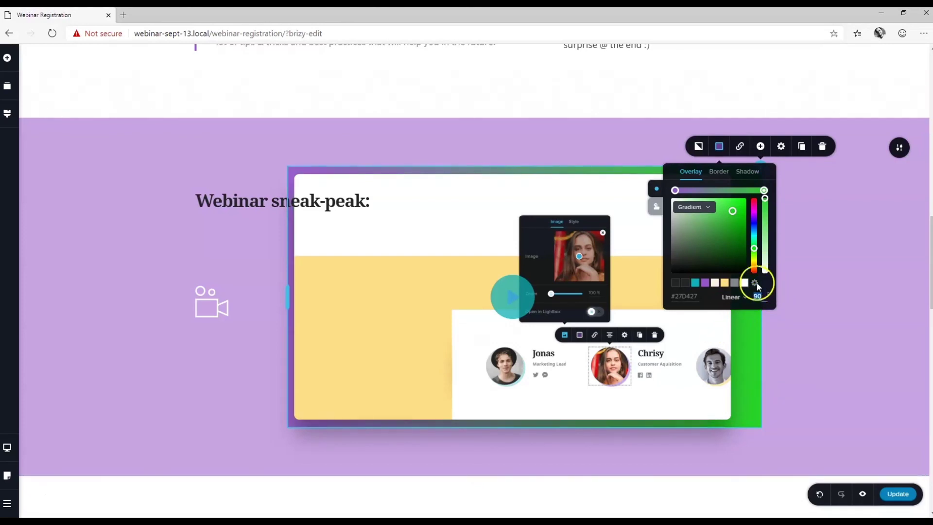
{"action": "double_click", "coordinate": [758, 297]}
{"action": "type", "text": "270"}
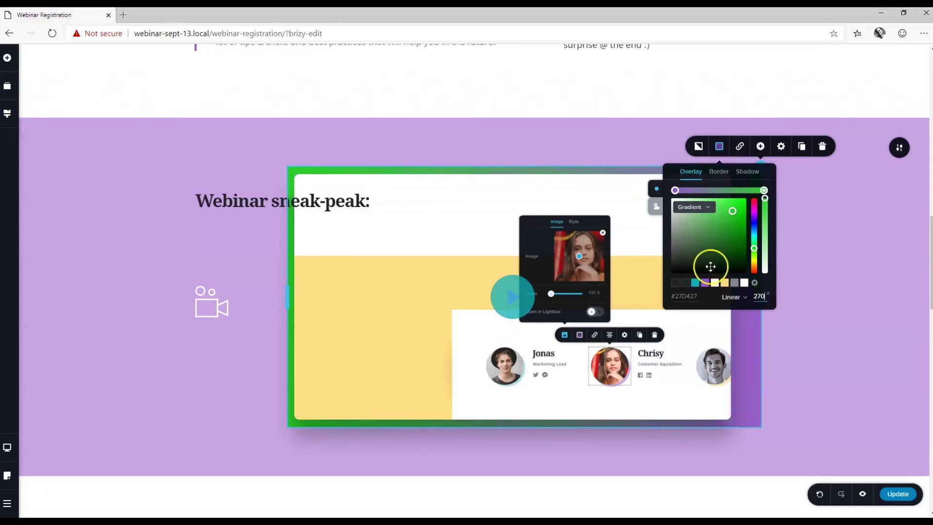
{"action": "left_click", "coordinate": [656, 208]}
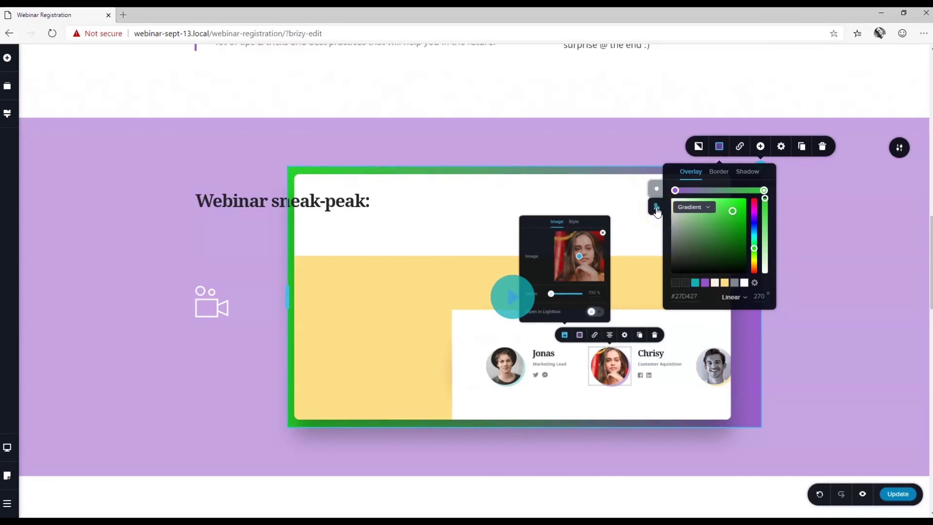
{"action": "left_click", "coordinate": [693, 207]}
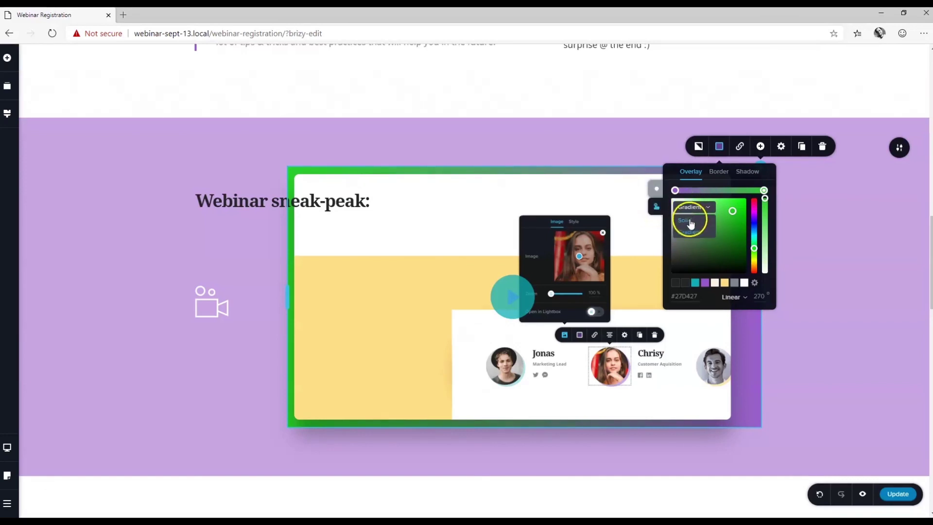
{"action": "left_click", "coordinate": [689, 219]}
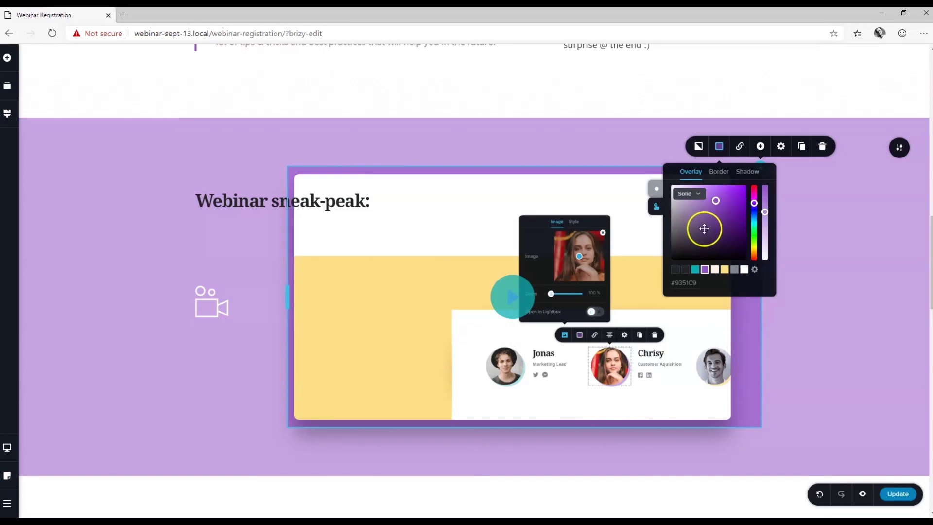
{"action": "left_click", "coordinate": [656, 194]}
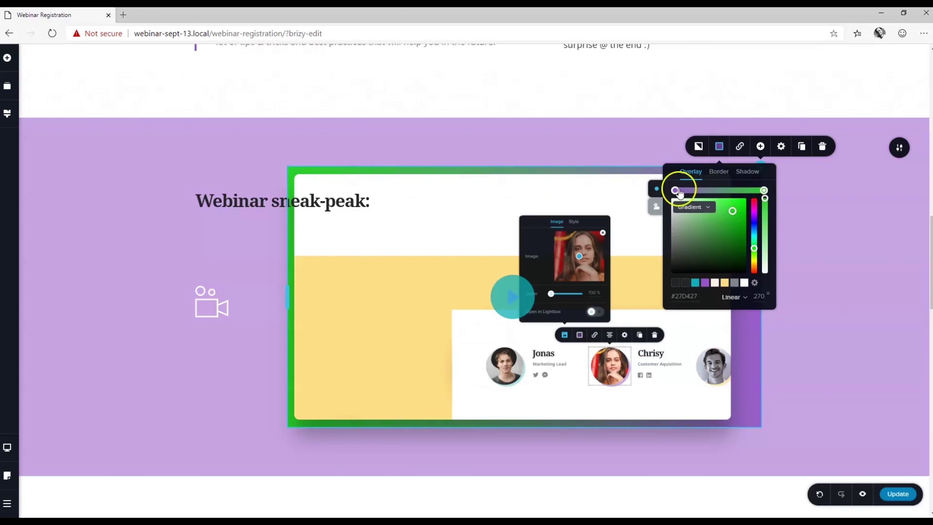
{"action": "left_click", "coordinate": [653, 210]}
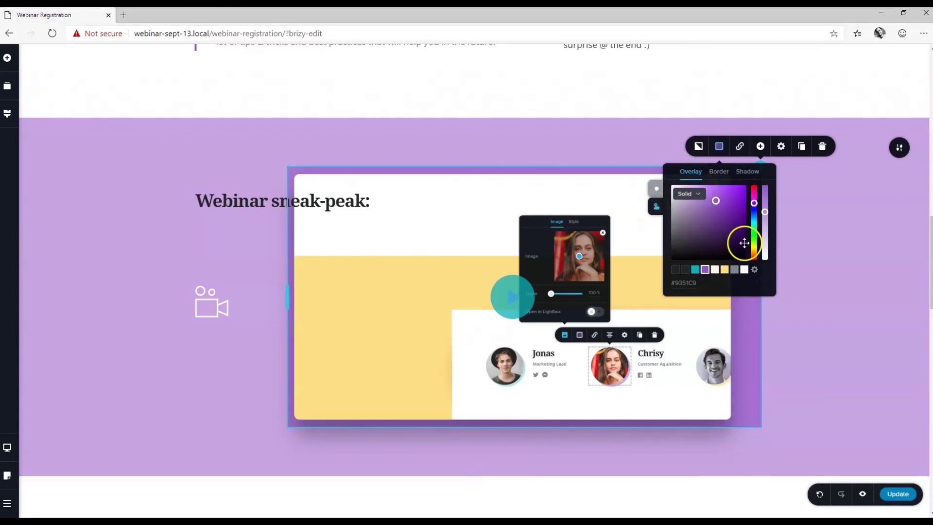
{"action": "left_click", "coordinate": [657, 190]}
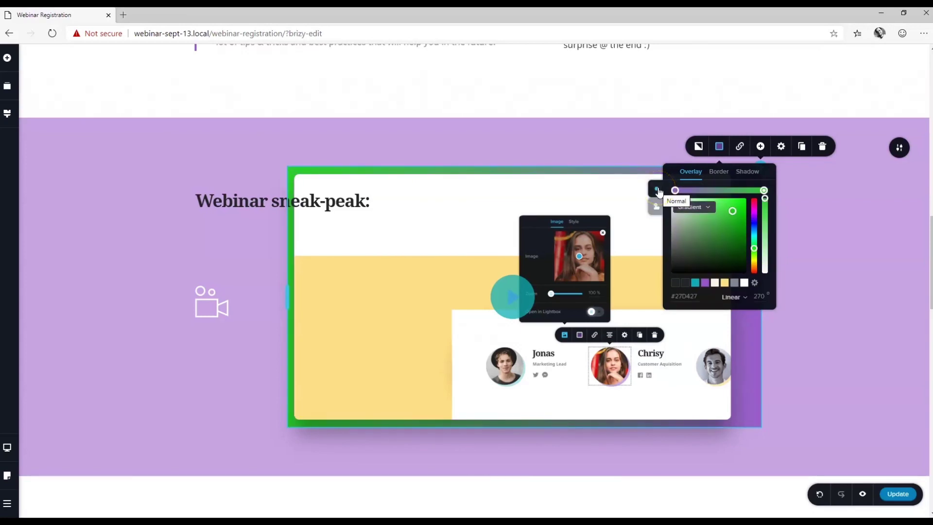
{"action": "left_click", "coordinate": [689, 177]}
Give the column a purple #9351C9 border of size 25
{"action": "left_click", "coordinate": [692, 175]}
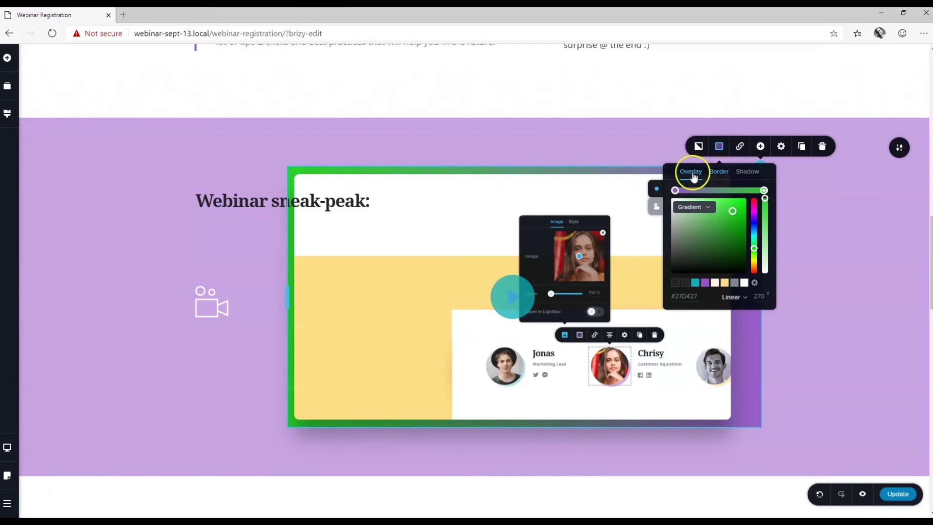
{"action": "left_click", "coordinate": [719, 173]}
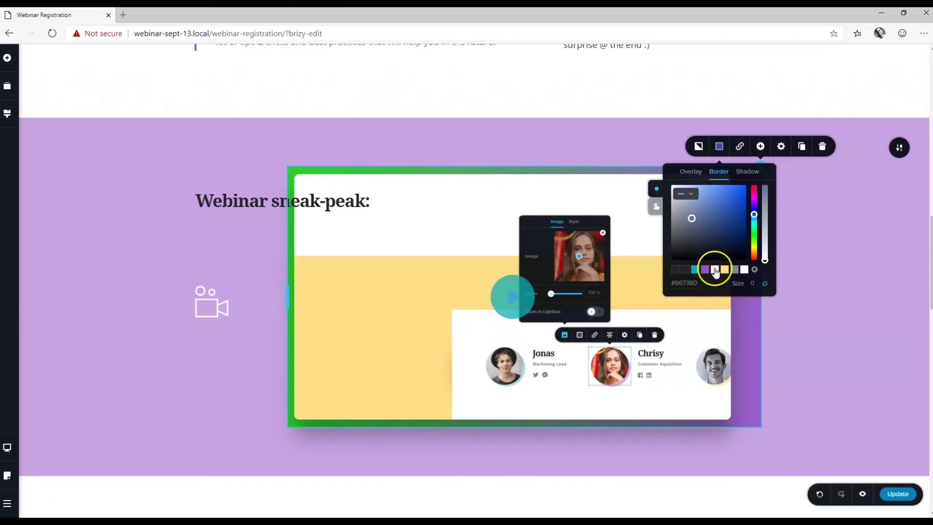
{"action": "left_click", "coordinate": [749, 284]}
{"action": "type", "text": "25"}
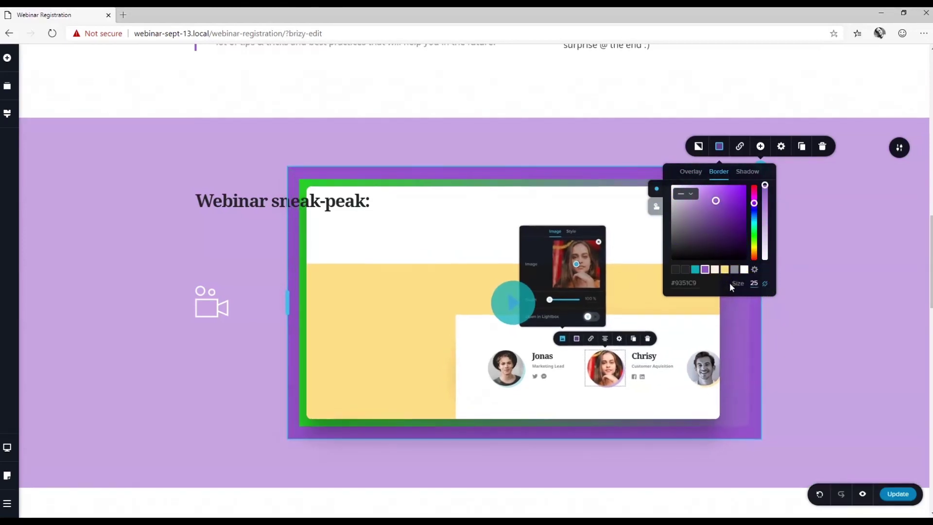
Add a dark #222425 outline shadow and enter 2 as a shadow value
{"action": "left_click", "coordinate": [758, 174]}
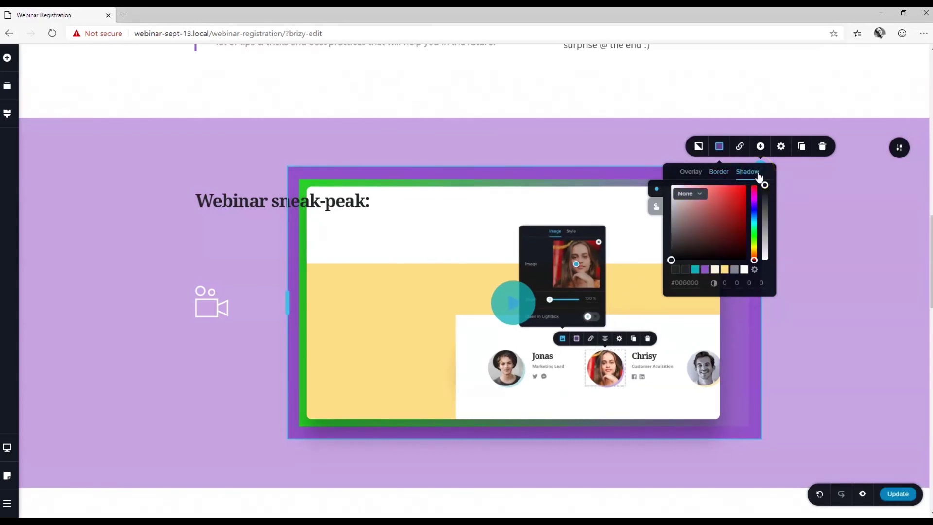
{"action": "left_click", "coordinate": [685, 270]}
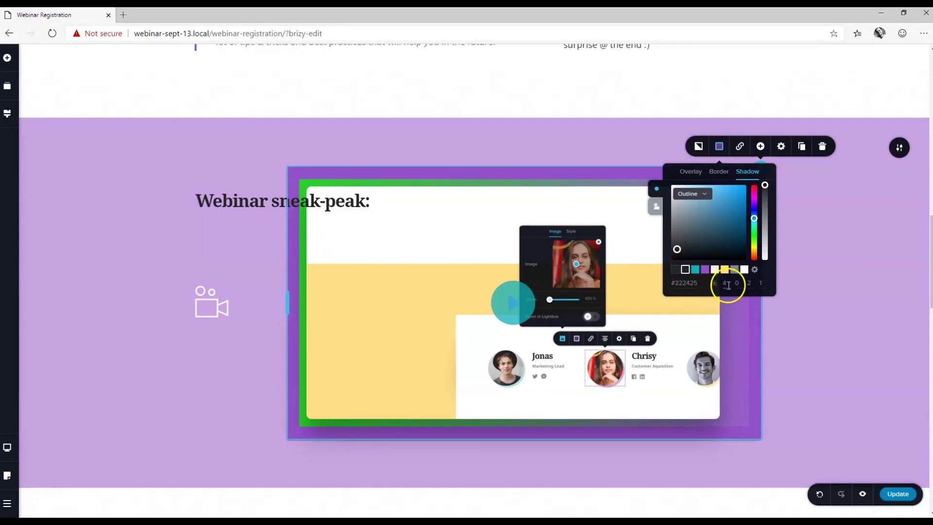
{"action": "type", "text": "24"}
{"action": "key", "text": "Tab"}
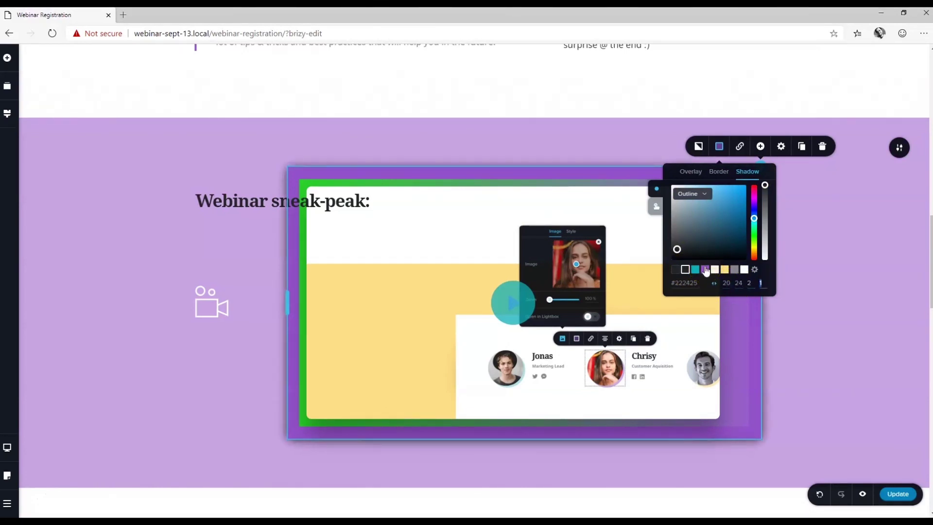
Enter the last shadow value of 2, then show the green #27D427 270° gradient overlay again
{"action": "type", "text": "2"}
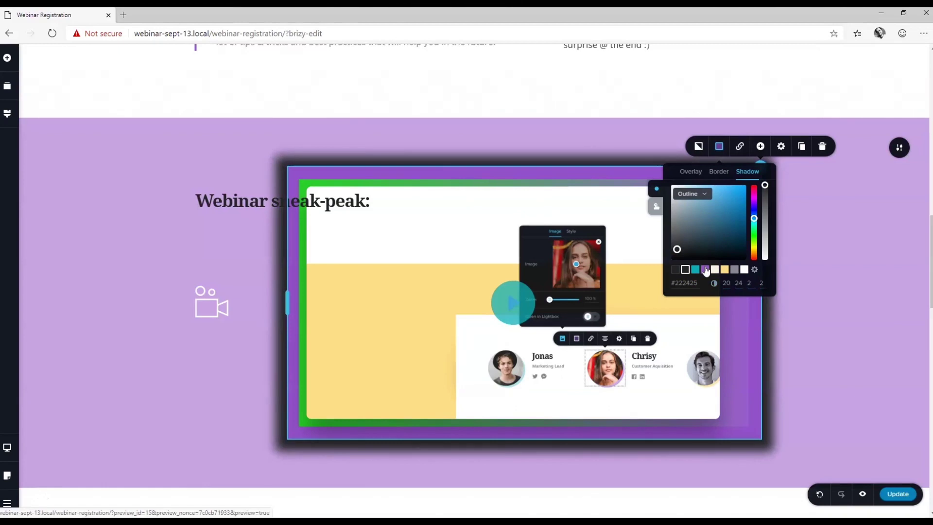
{"action": "left_click", "coordinate": [689, 172]}
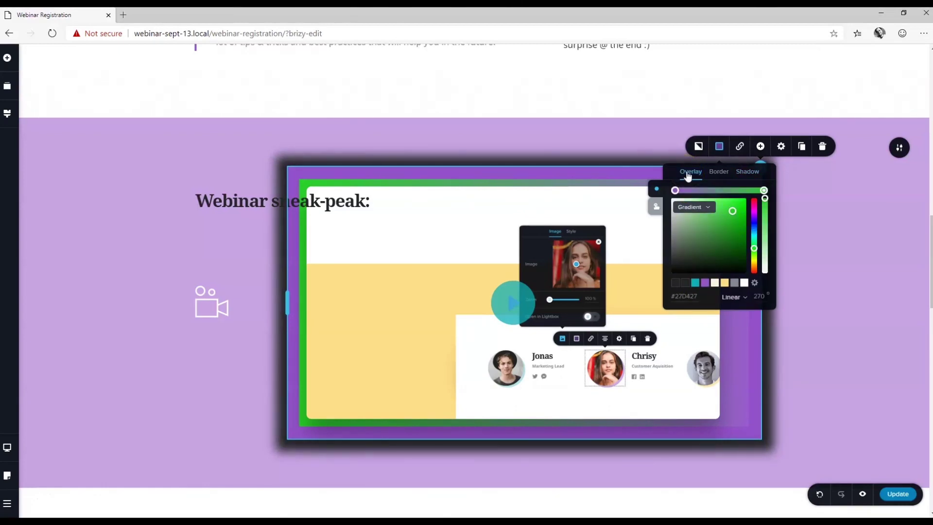